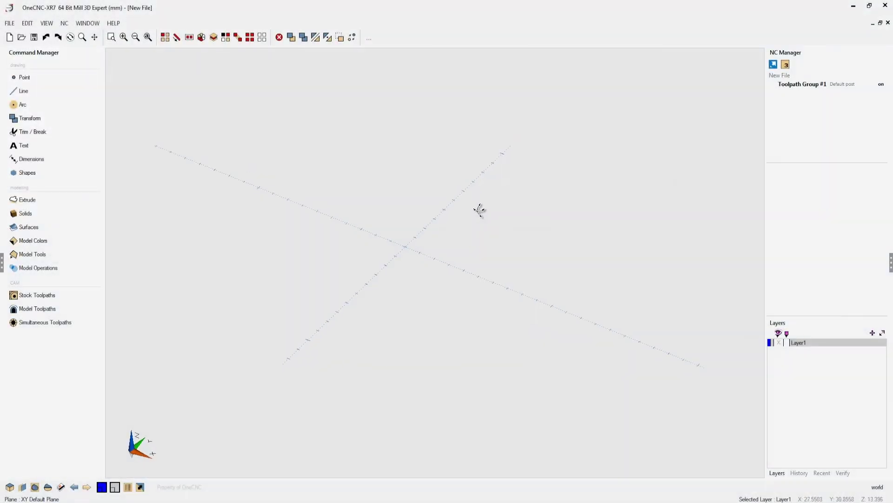
Step: Open Example 1.ONECNC from the Desktop to load the pocketed plate
left_click_drag(479, 210, 256, 119)
key("ctrl+o")
left_click_drag(347, 60, 229, 64)
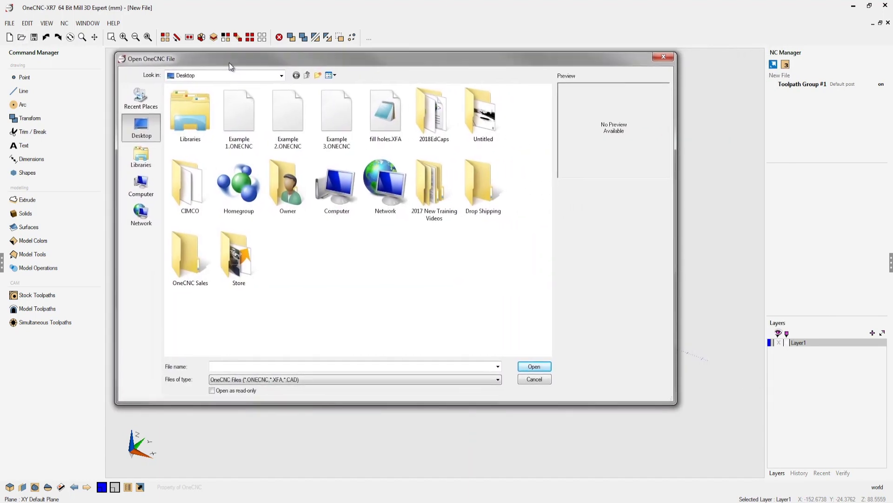
double_click(234, 116)
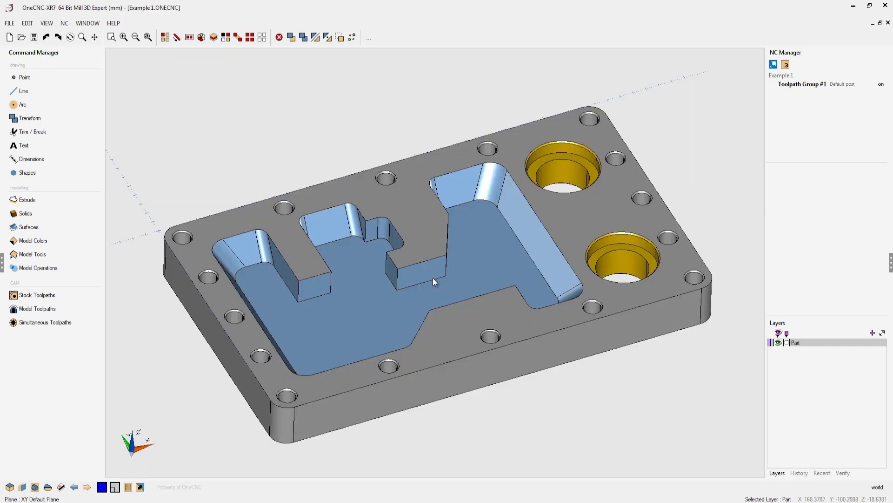
middle_click_drag(435, 285, 457, 303)
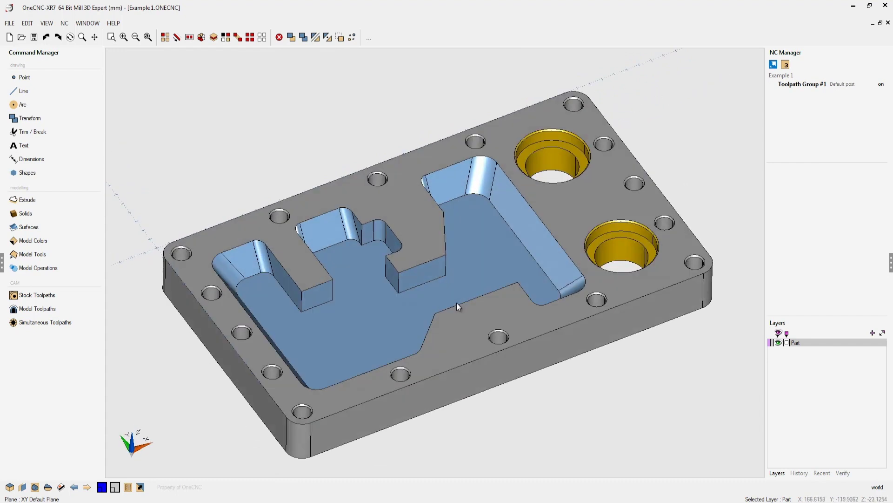
middle_click_drag(376, 316, 360, 332)
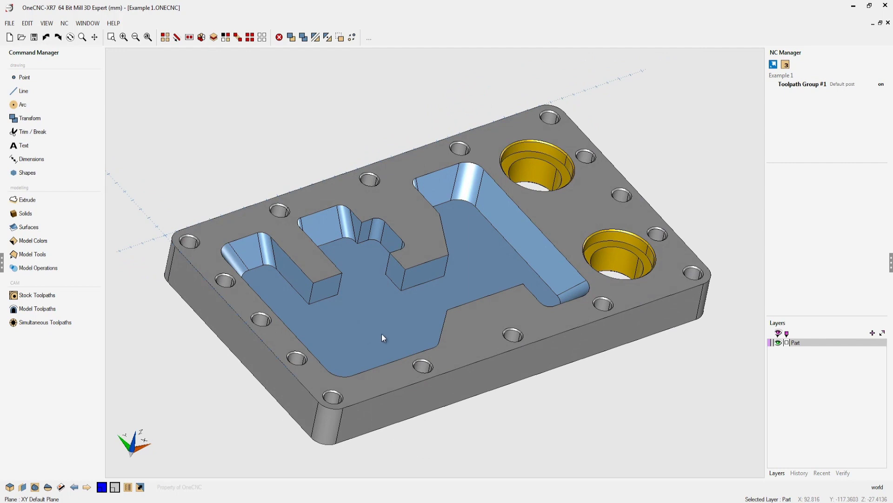
middle_click_drag(371, 305, 410, 289)
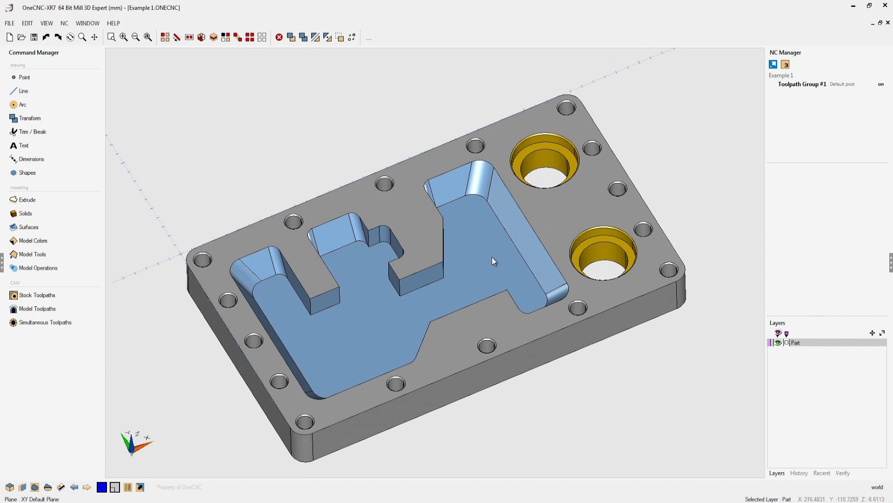
middle_click_drag(492, 257, 505, 247)
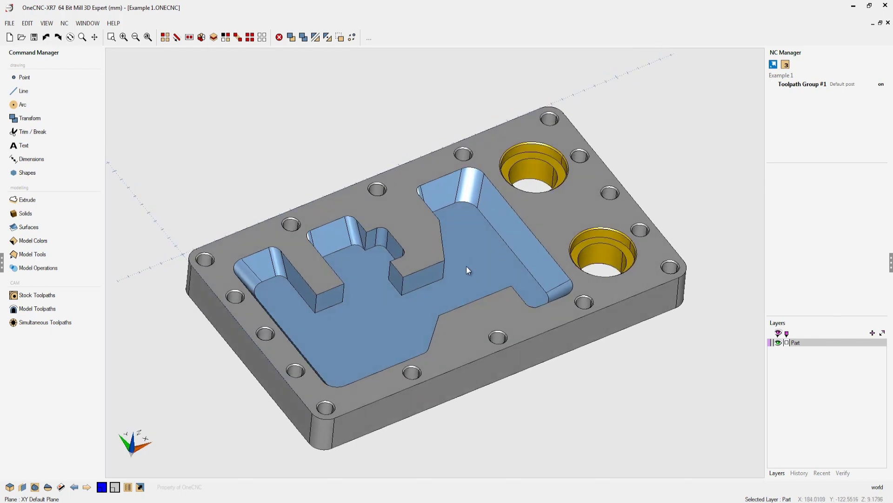
middle_click_drag(467, 266, 467, 270)
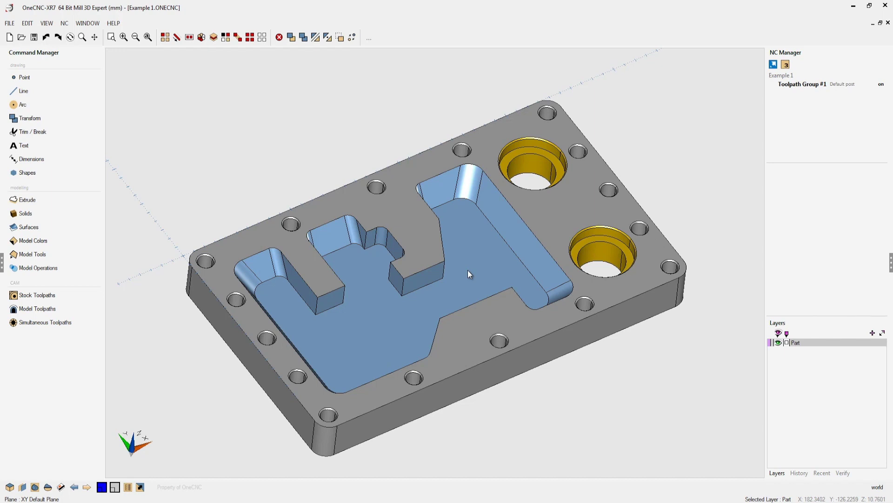
scroll(470, 264, "up", 1)
scroll(390, 291, "up", 1)
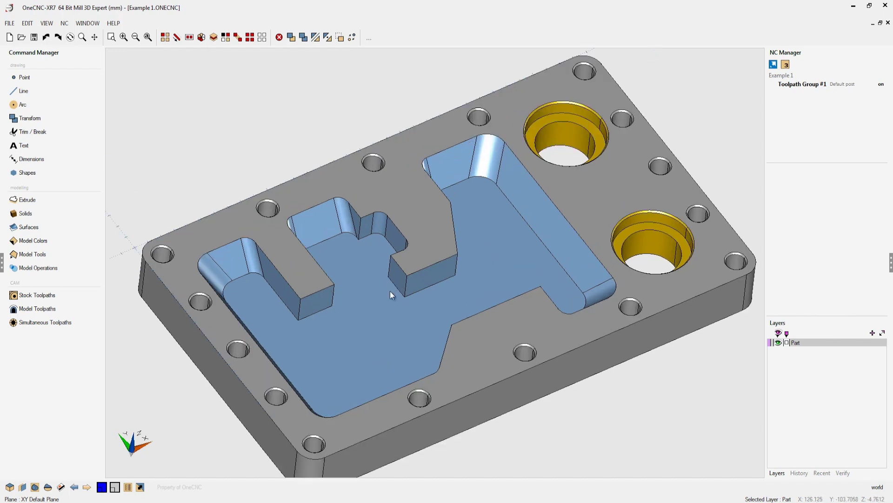
scroll(363, 260, "up", 1)
scroll(360, 253, "up", 1)
scroll(349, 211, "up", 1)
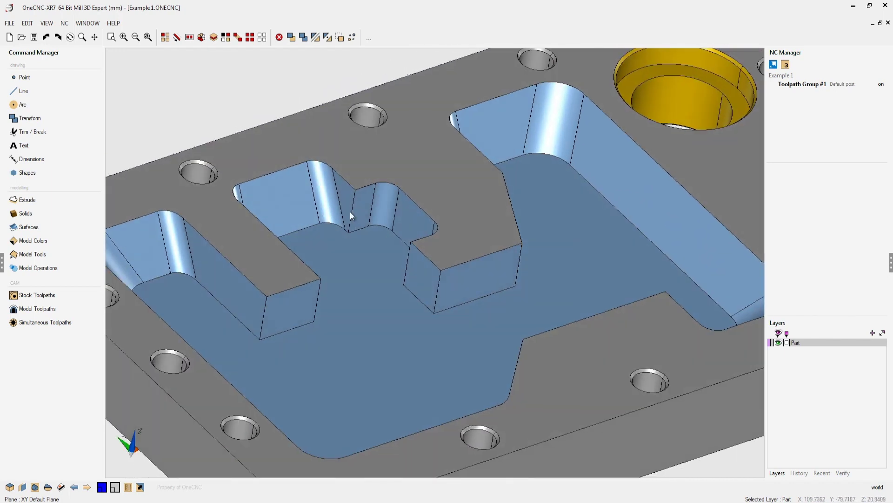
scroll(335, 207, "up", 1)
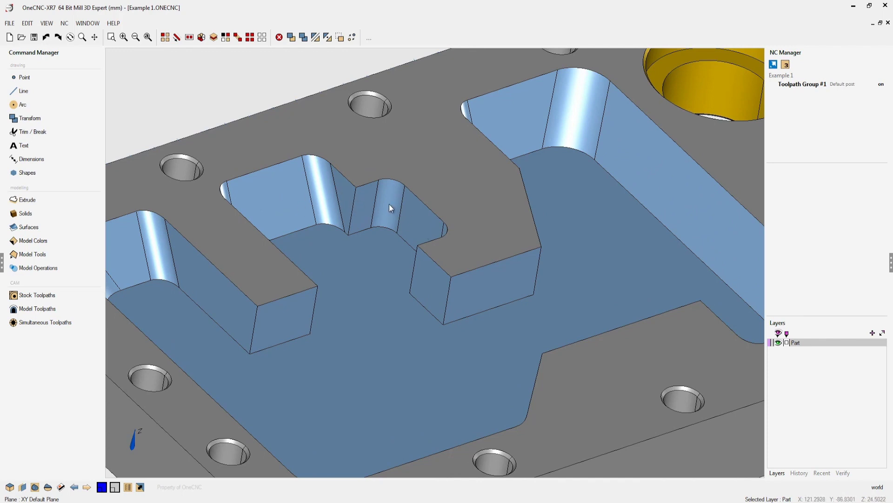
scroll(370, 219, "down", 5)
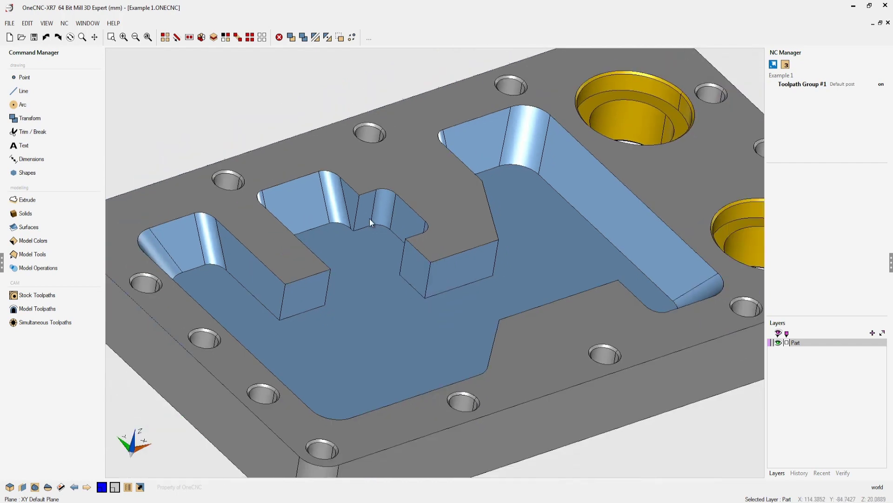
key("alt+Tab")
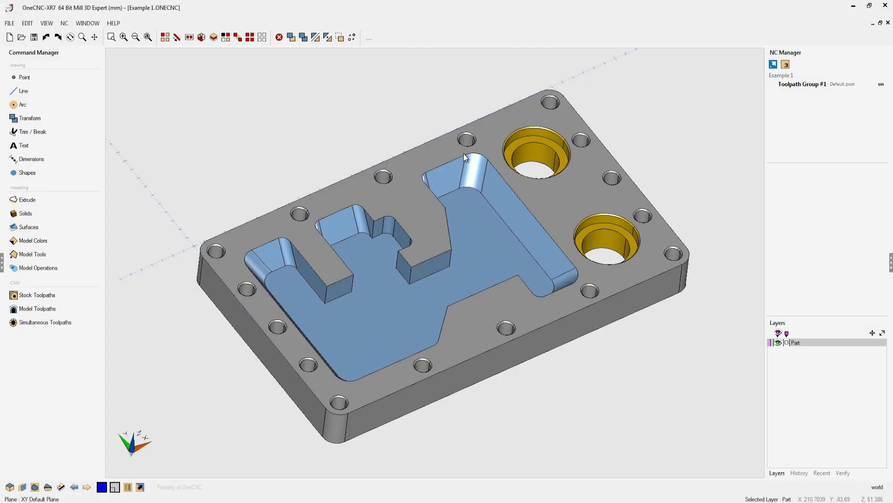
Step: Show the Model Tools list and start a visual section of the plate at depth 0
left_click(37, 257)
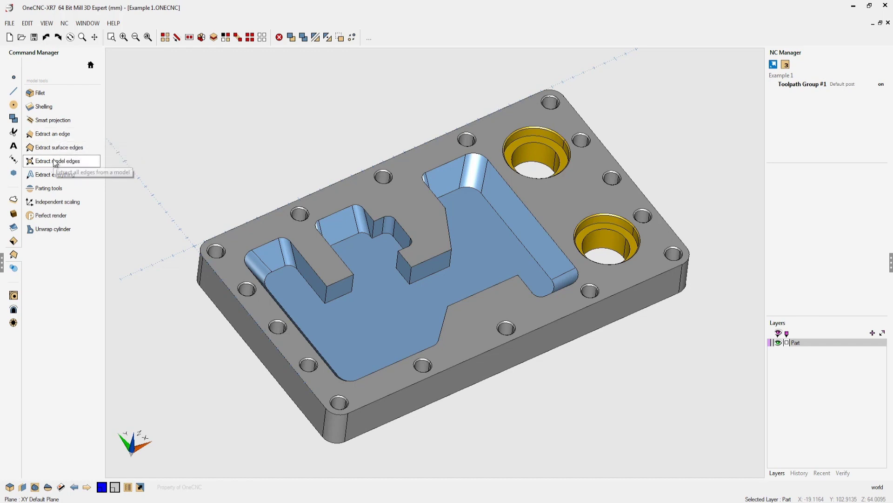
left_click(48, 487)
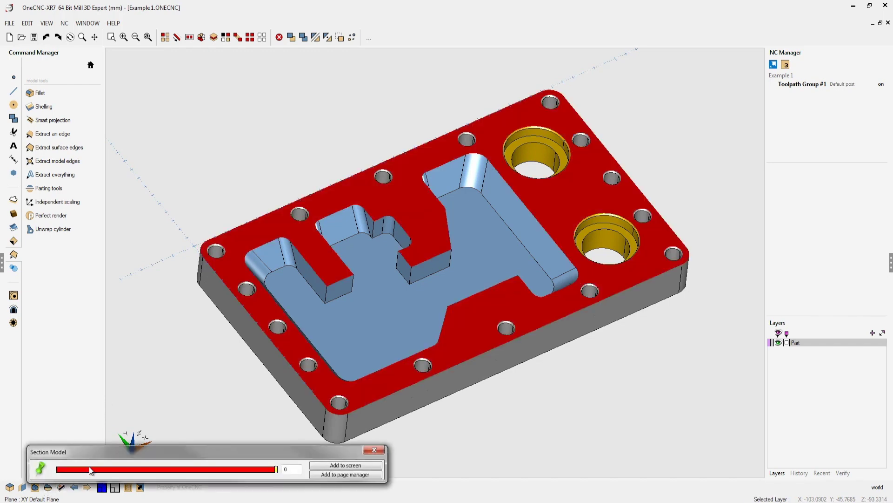
Step: Add the plate's section outline just below the top face as wireframe
left_click_drag(172, 449, 251, 52)
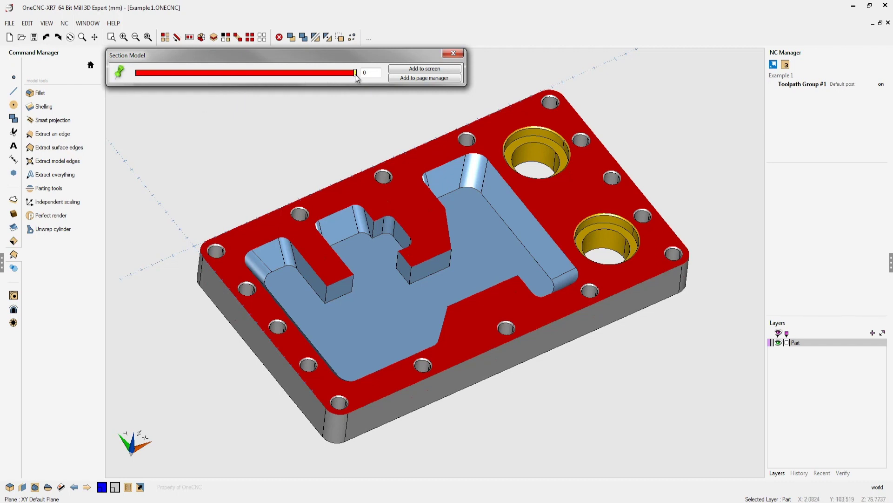
mouse_move(356, 77)
left_mouse_down()
mouse_move(160, 82)
mouse_move(356, 78)
left_mouse_up()
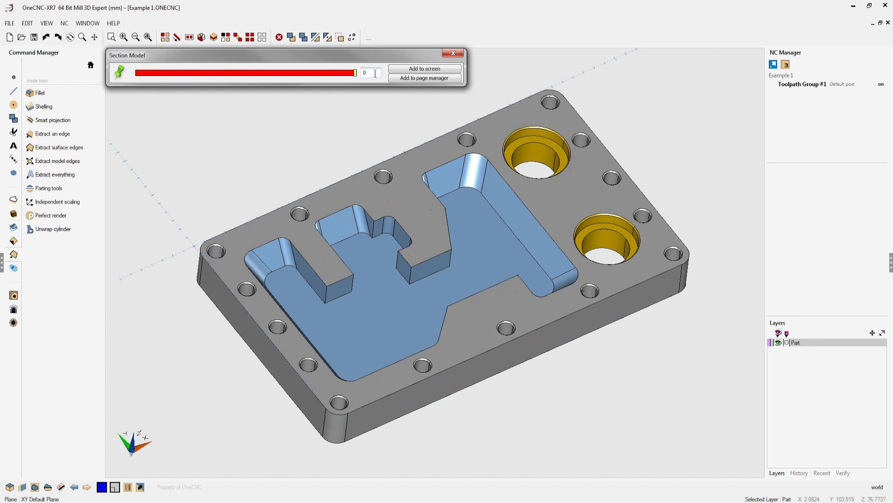
mouse_move(356, 73)
left_mouse_down()
mouse_move(252, 80)
mouse_move(358, 74)
left_mouse_up()
left_click(411, 71)
Step: Add the section outline at -29.1 depth as wireframe and close Section Model
left_click_drag(355, 76, 156, 100)
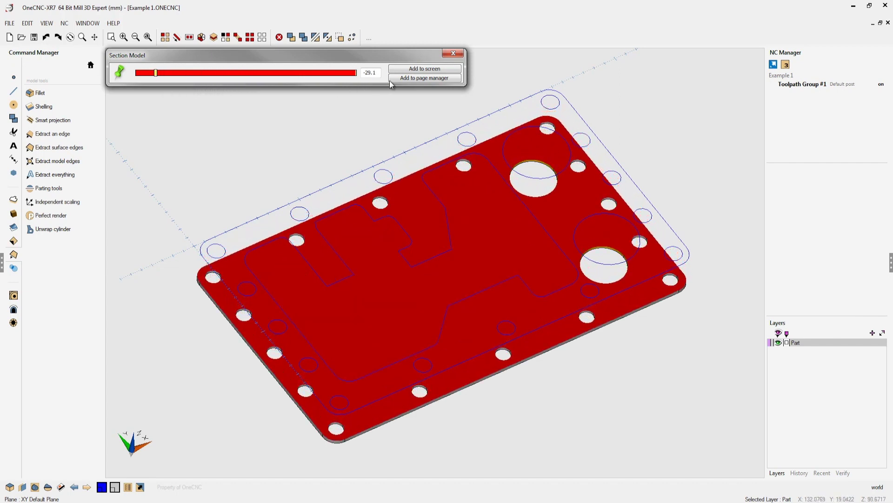
left_click(424, 68)
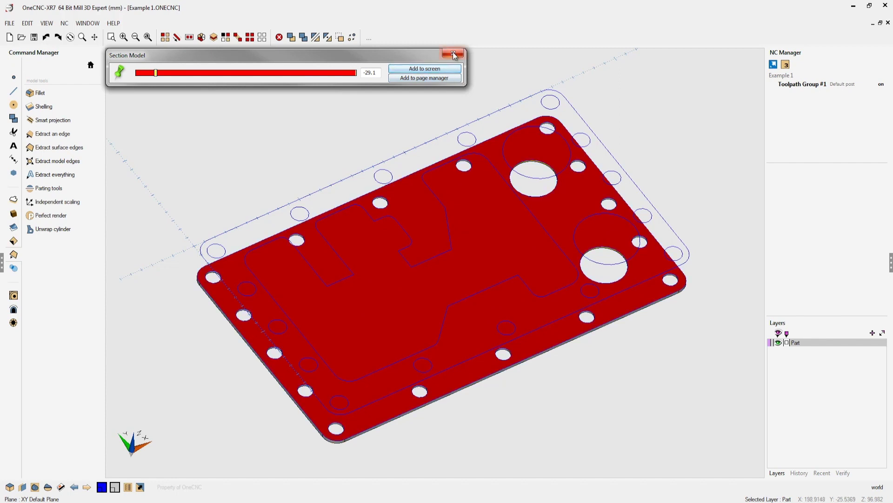
left_click(453, 53)
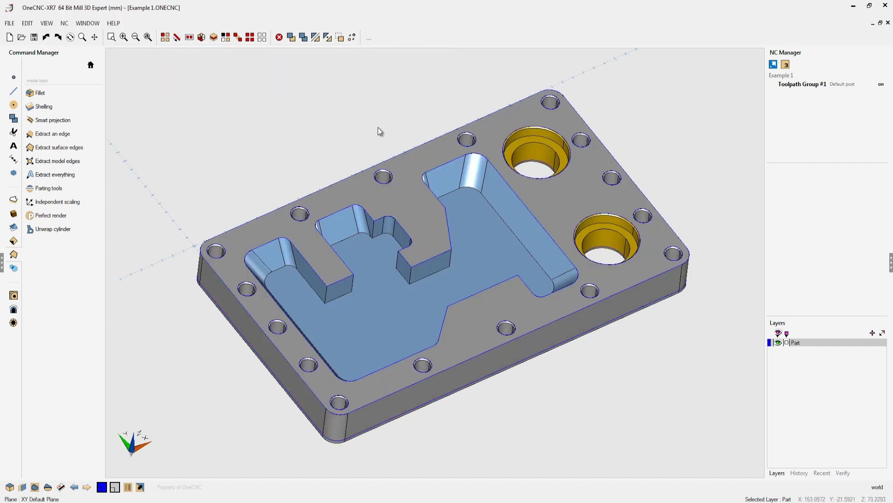
left_click(356, 191)
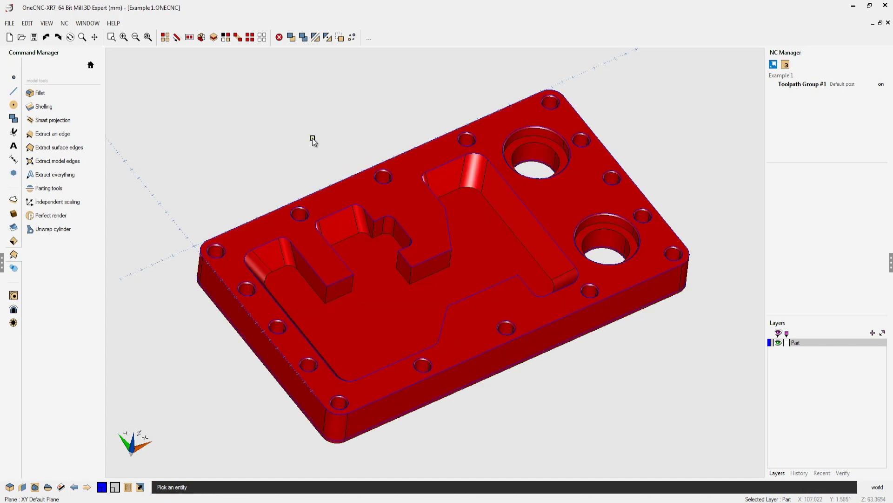
right_click(312, 138)
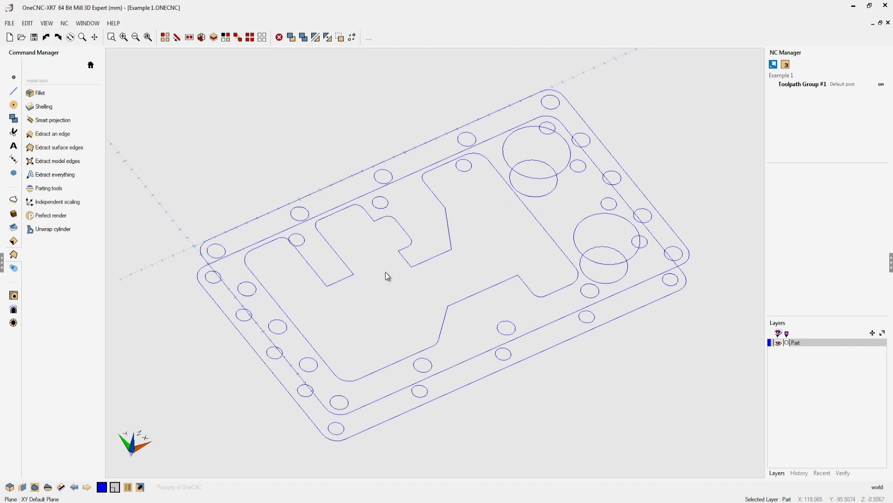
middle_click_drag(385, 275, 387, 240)
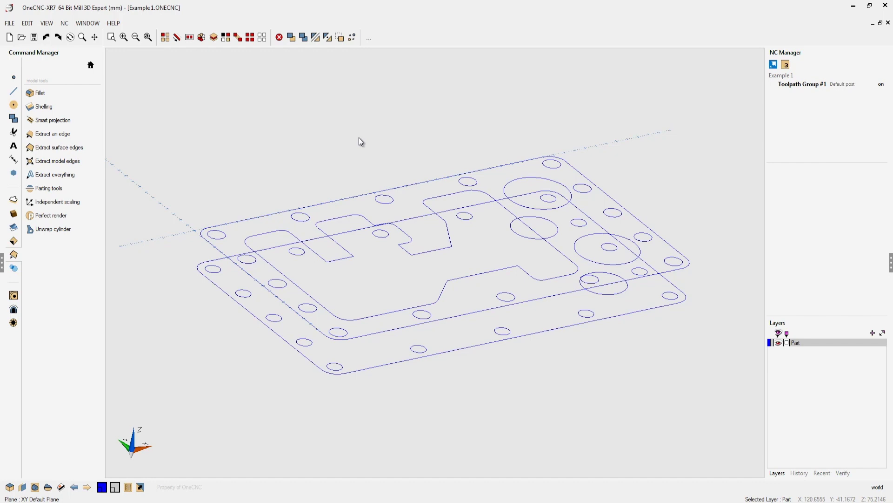
left_click(48, 487)
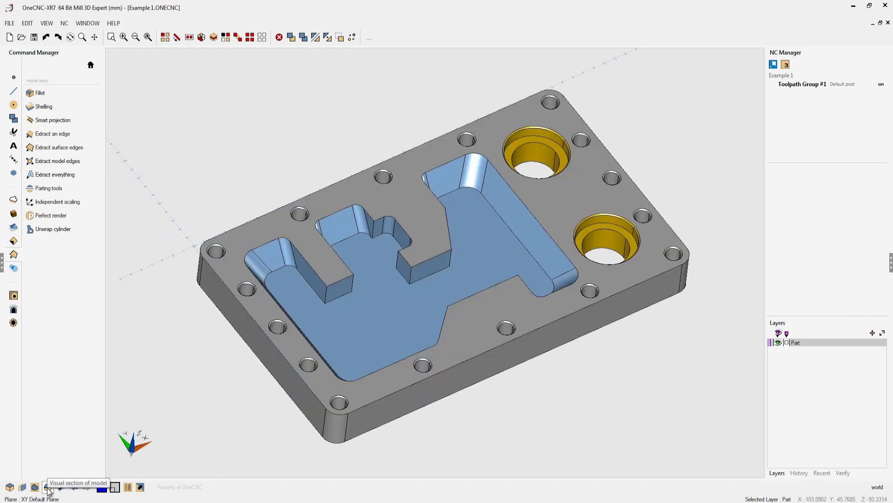
left_click(49, 487)
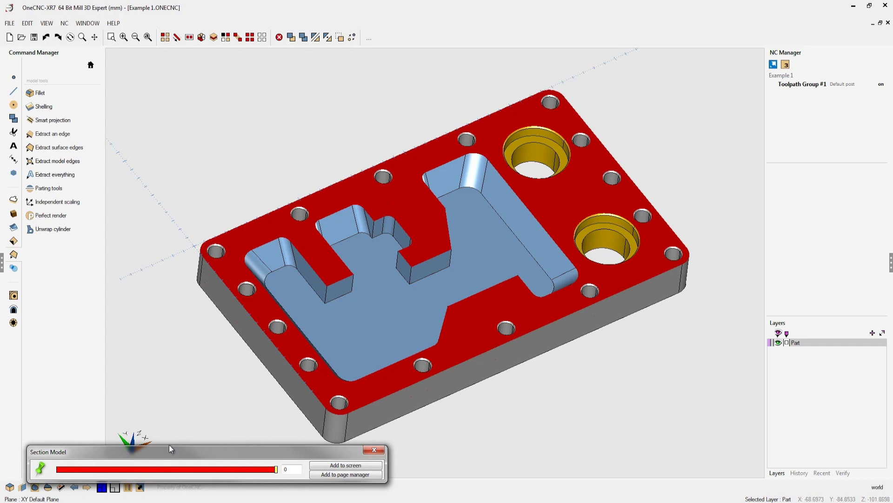
left_click_drag(172, 449, 250, 52)
right_click(273, 116)
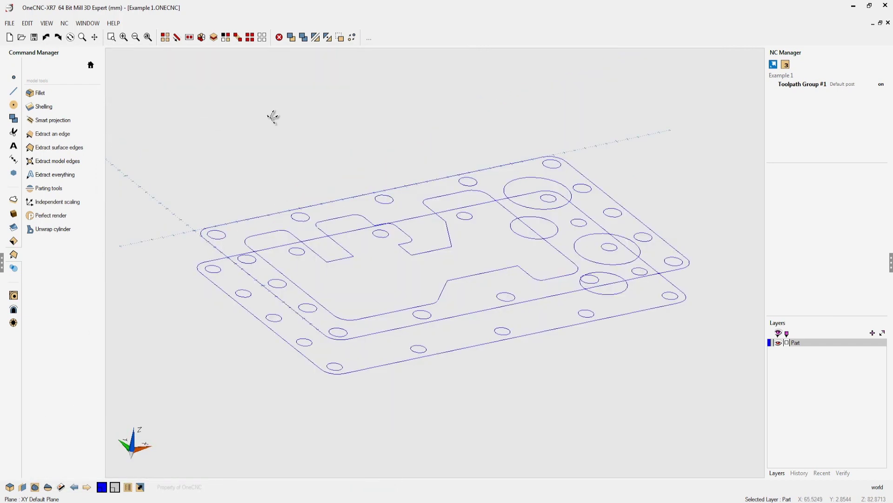
middle_click_drag(273, 116, 277, 131)
left_click(22, 40)
Step: Load Example 2.ONECNC and orbit to inspect the bracket part
left_click(273, 125)
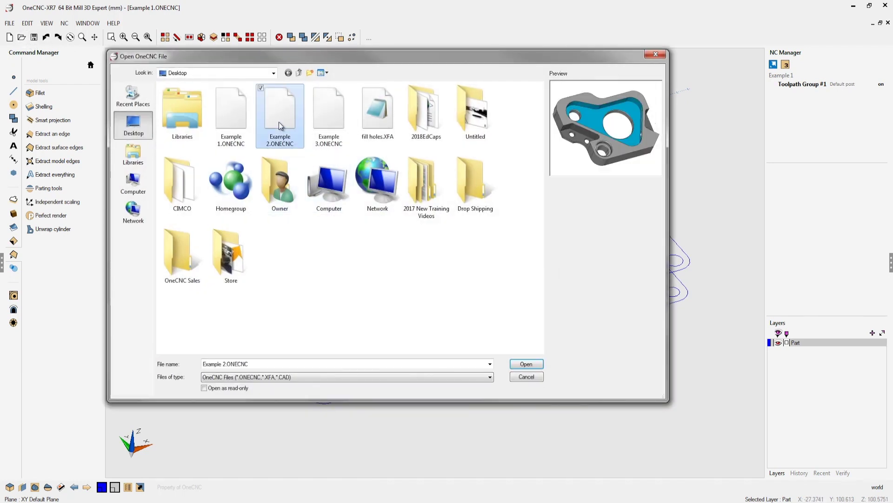
double_click(279, 125)
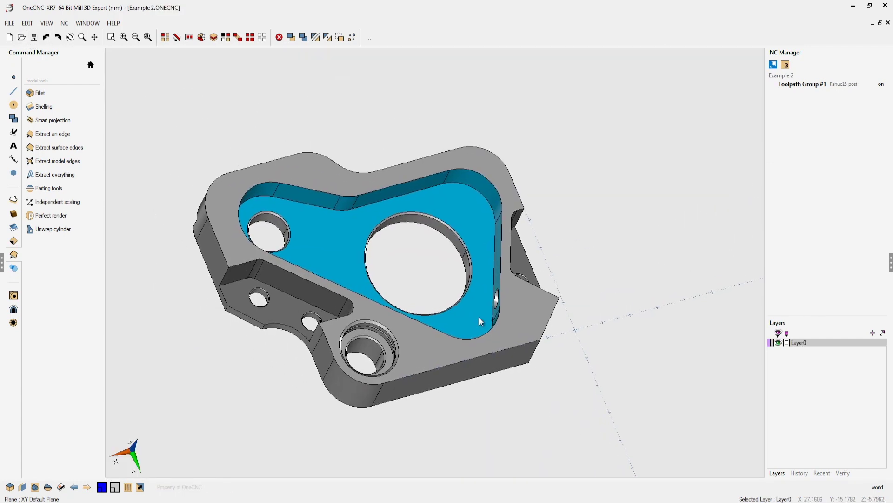
mouse_move(478, 317)
middle_mouse_down()
mouse_move(435, 319)
mouse_move(435, 308)
mouse_move(469, 286)
middle_mouse_up()
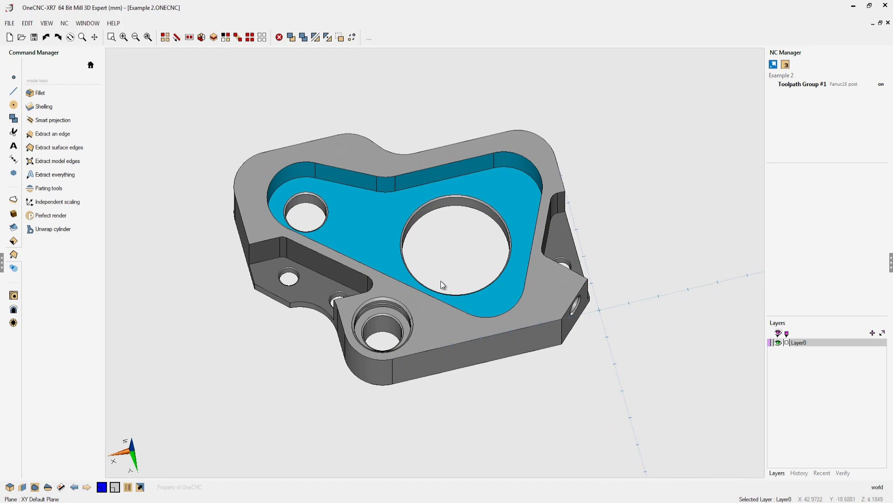
Step: Add wireframe section outlines of the bracket at depths 0 and -15.3
left_click(48, 488)
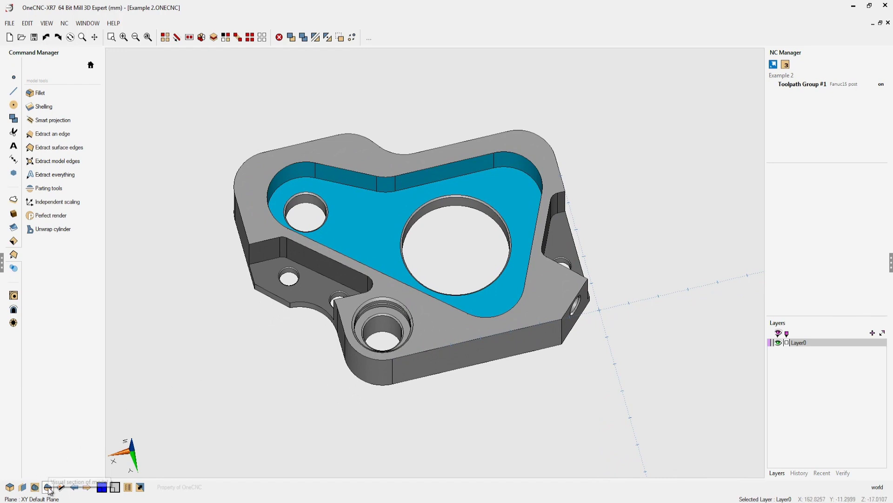
left_click_drag(185, 454, 265, 59)
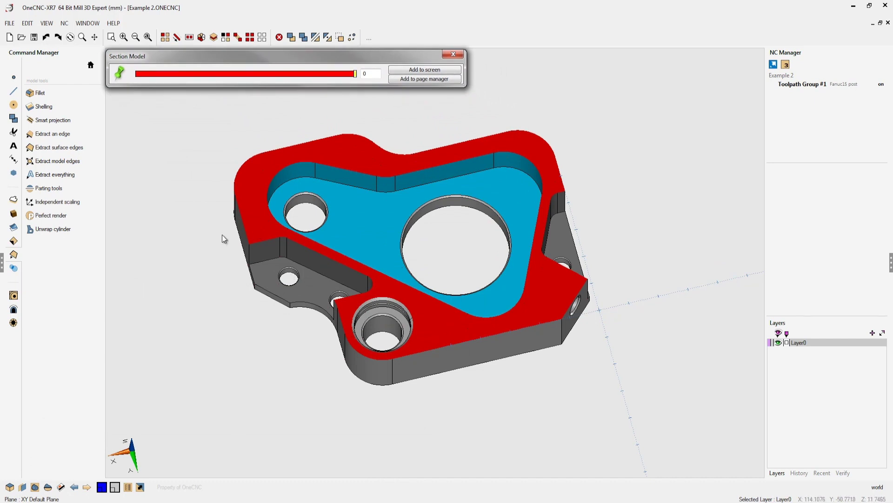
left_click(406, 73)
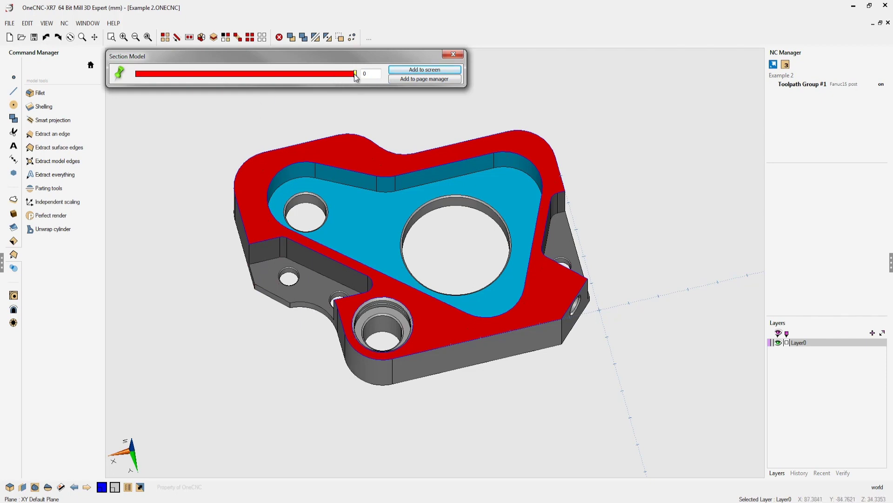
left_click_drag(355, 74, 147, 103)
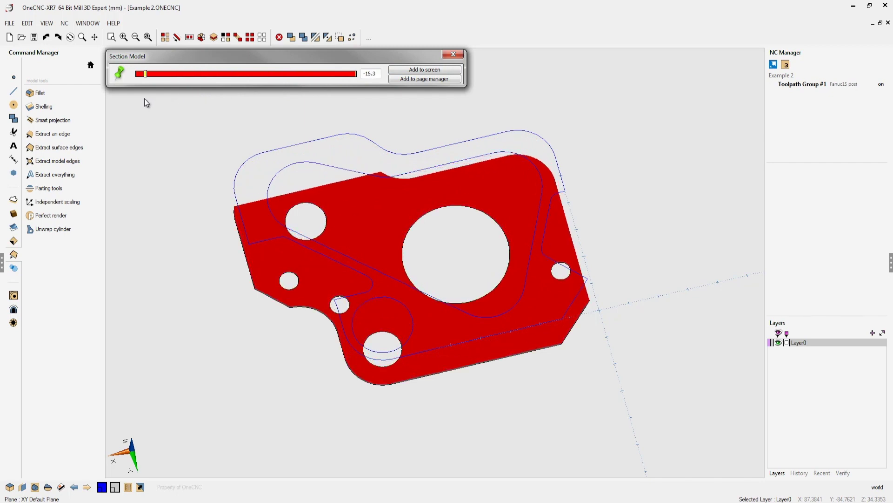
left_click(409, 69)
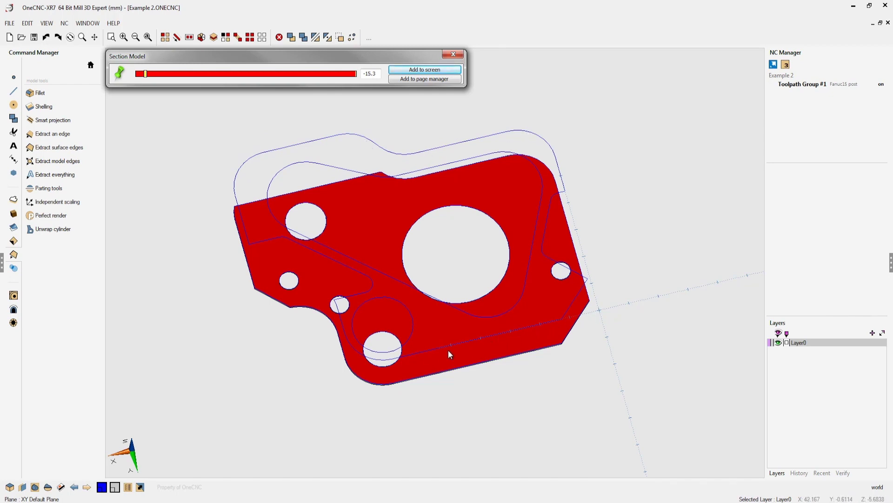
left_click(453, 55)
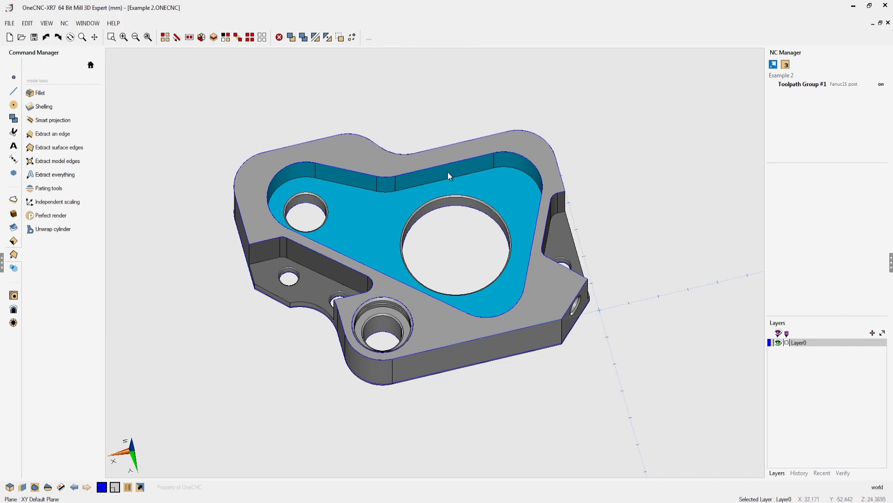
Step: Hide the solid bracket so only the blue wireframe outlines remain
left_click(364, 221)
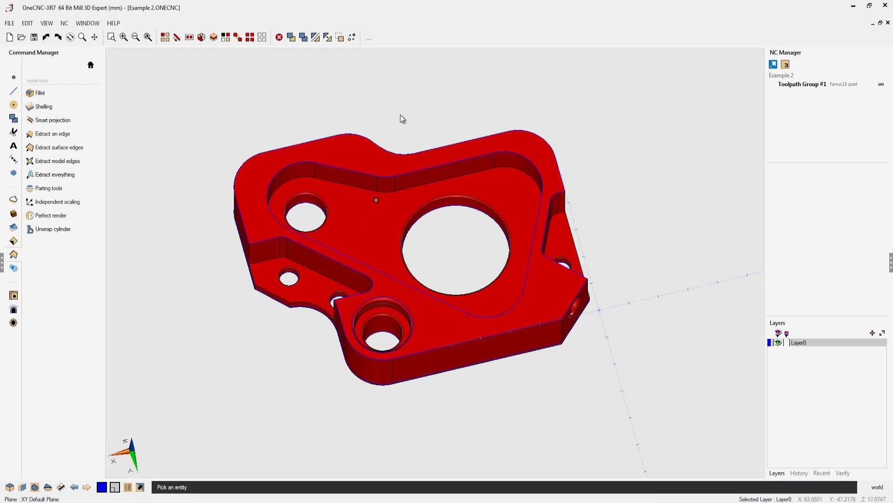
right_click(411, 45)
middle_click_drag(432, 144, 414, 131)
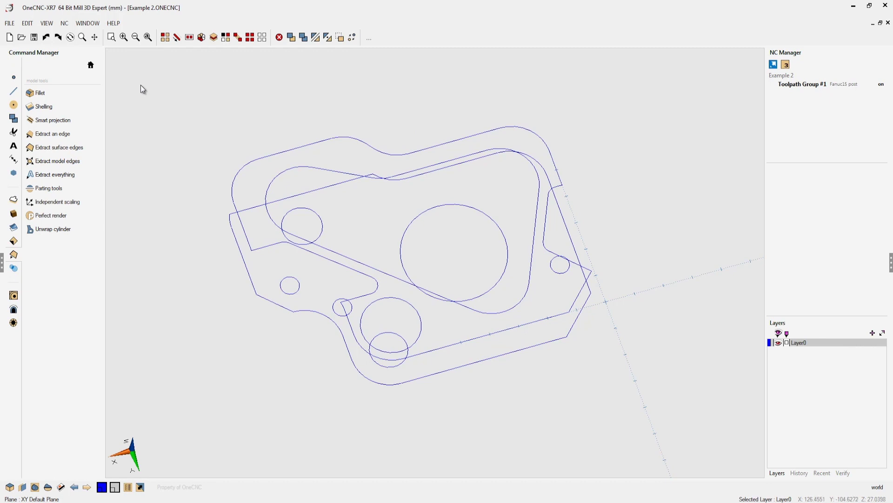
Step: Show the solid again, extract the pocket floor edge, and make the Extracted layer visible
right_click(197, 96)
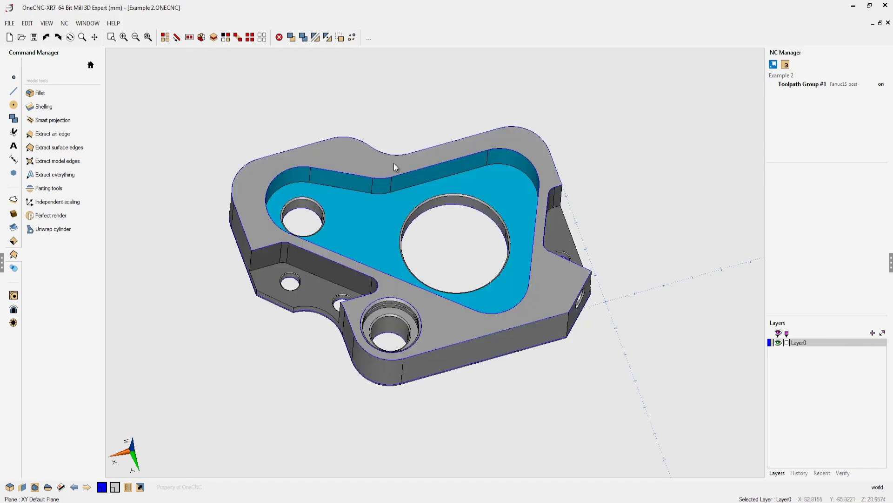
middle_click_drag(416, 204, 448, 200)
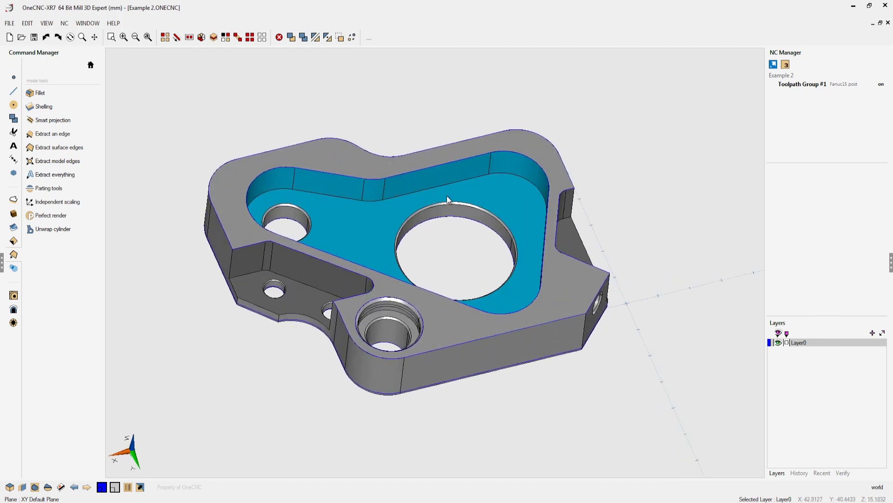
left_click(60, 135)
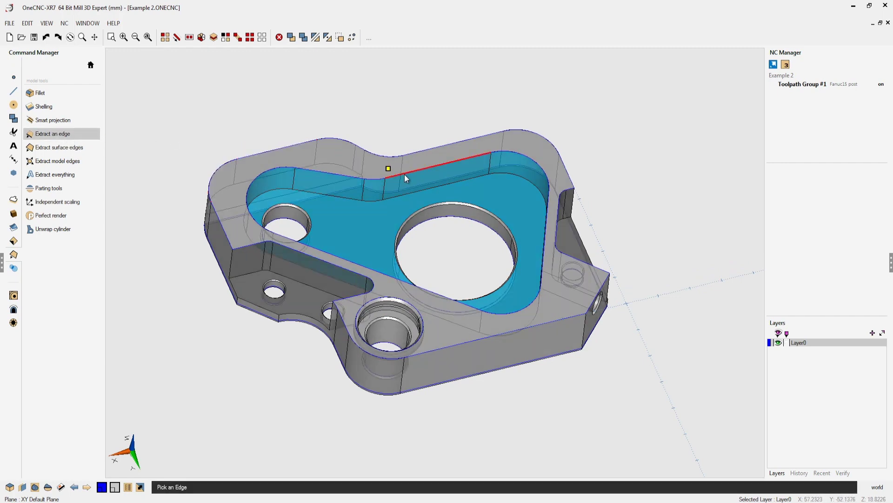
left_click(426, 189)
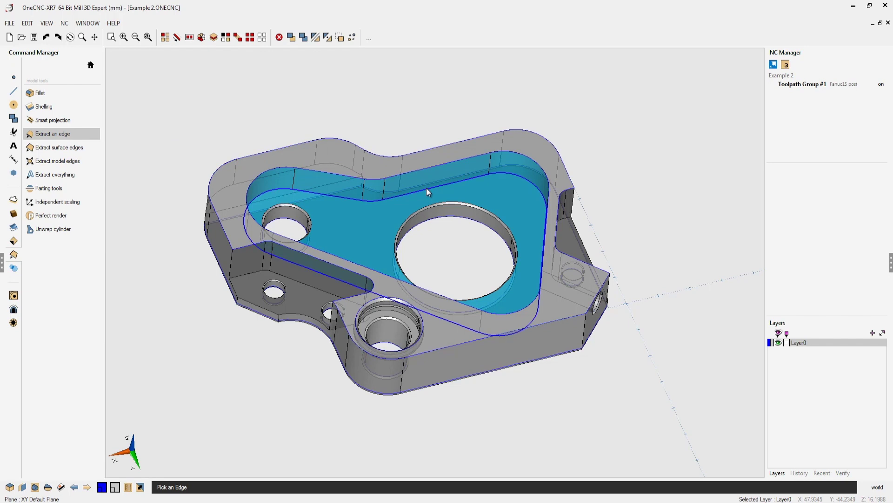
right_click(425, 191)
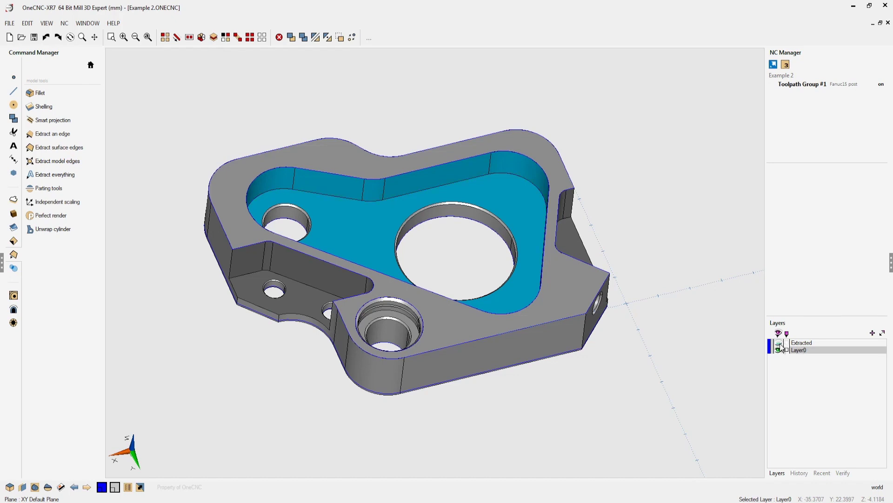
left_click(779, 343)
Step: Open Example 3.ONECNC and pan the arm-shaped part into the middle of the view
left_click(22, 37)
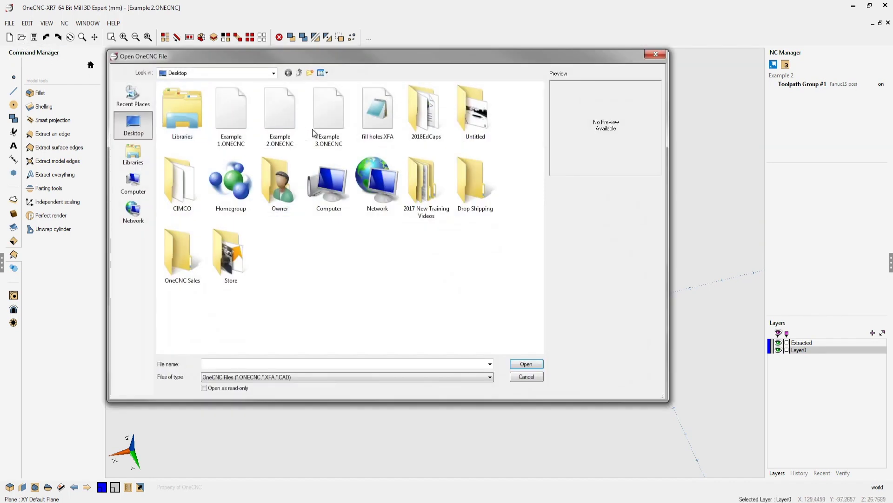
double_click(325, 122)
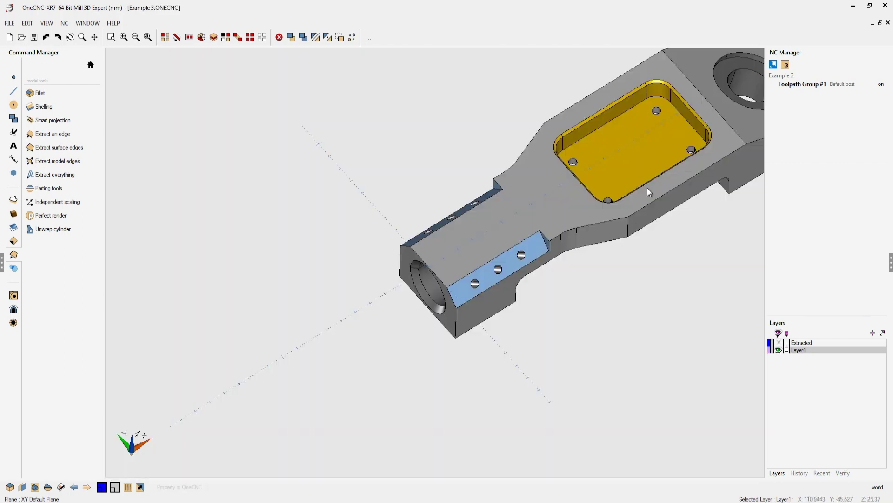
middle_click_drag(649, 192, 499, 266)
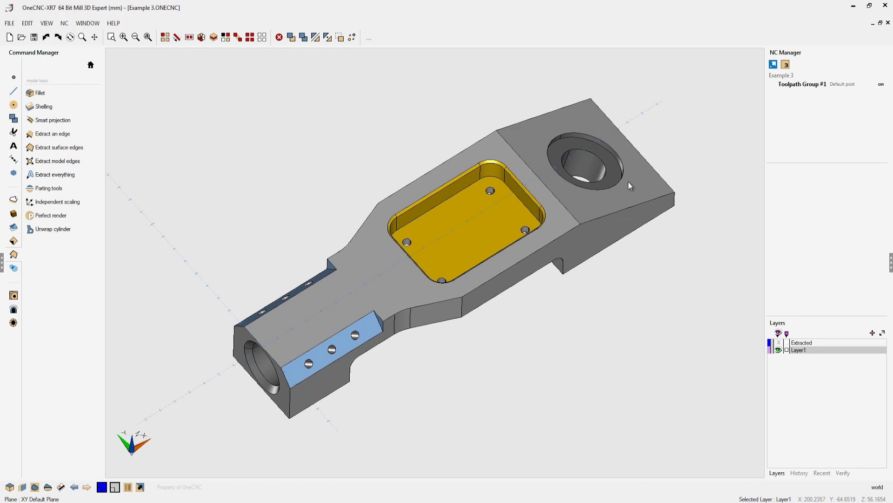
left_click(48, 487)
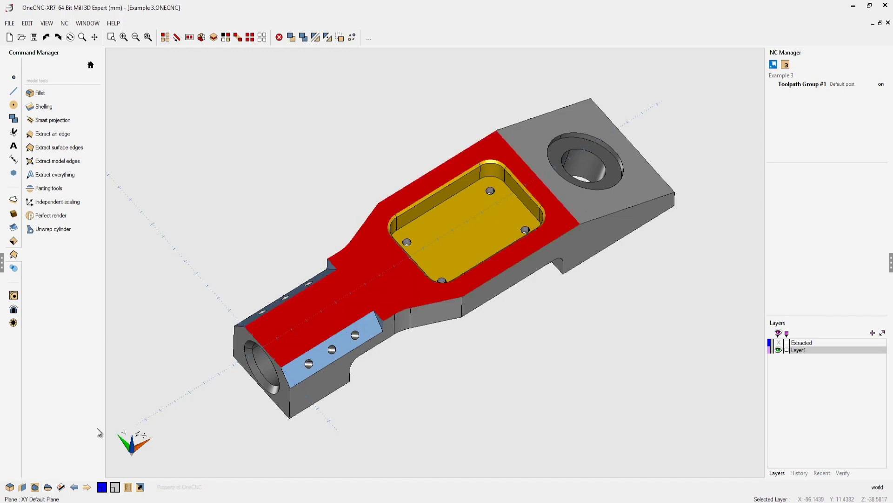
left_click_drag(232, 450, 286, 84)
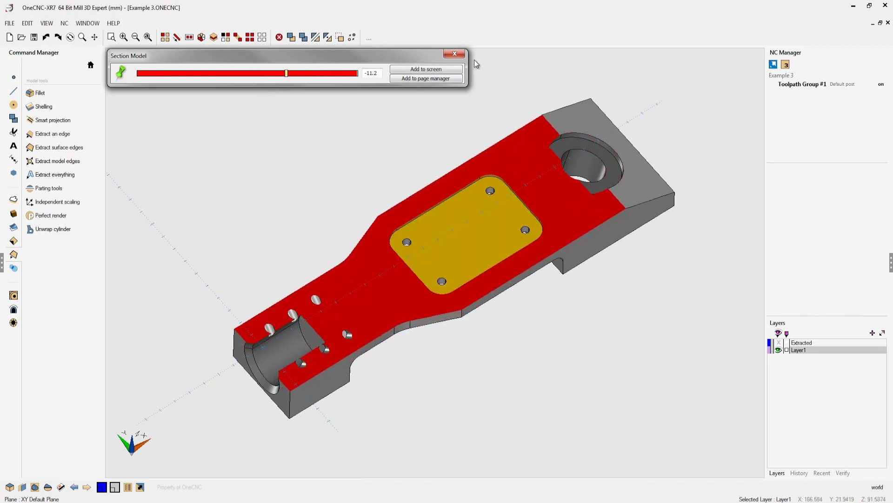
left_click(455, 54)
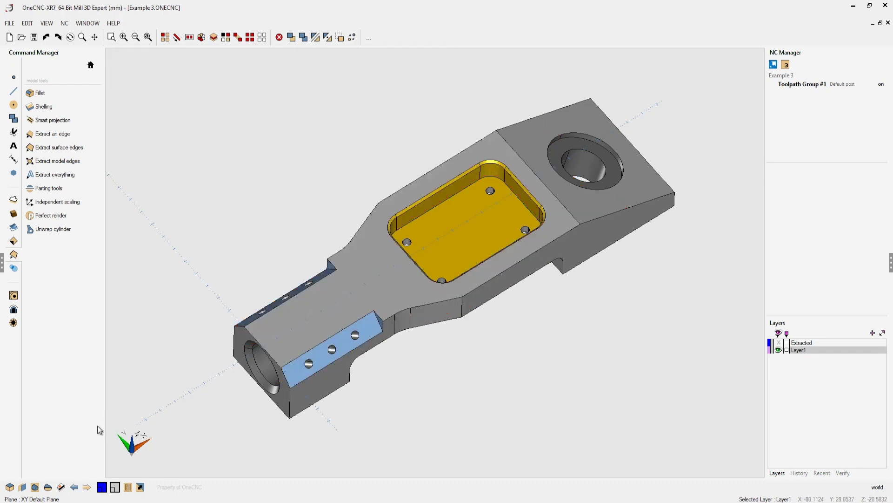
Step: Create a construction plane from the raised top face around the large hole
left_click(23, 488)
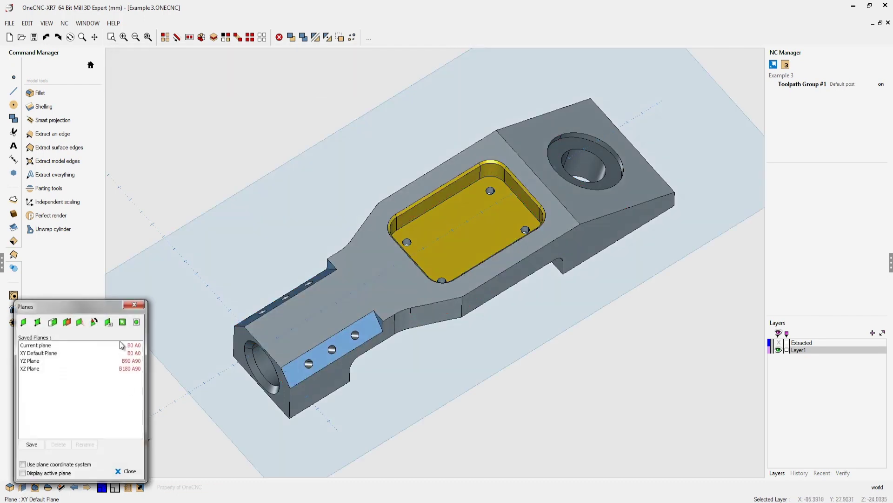
left_click_drag(104, 308, 196, 54)
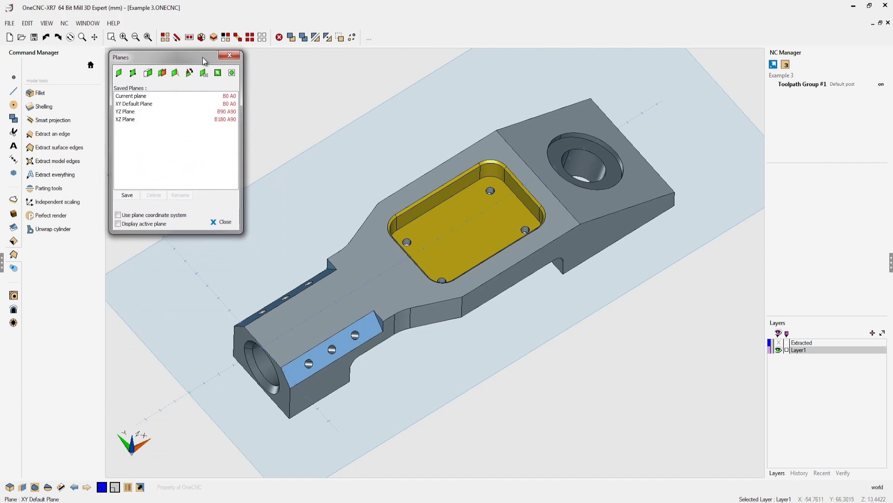
left_click(150, 75)
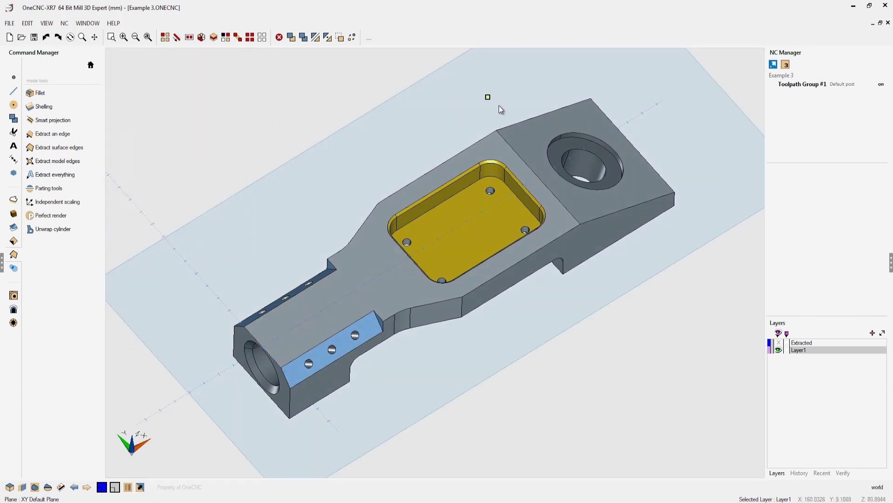
left_click(517, 136)
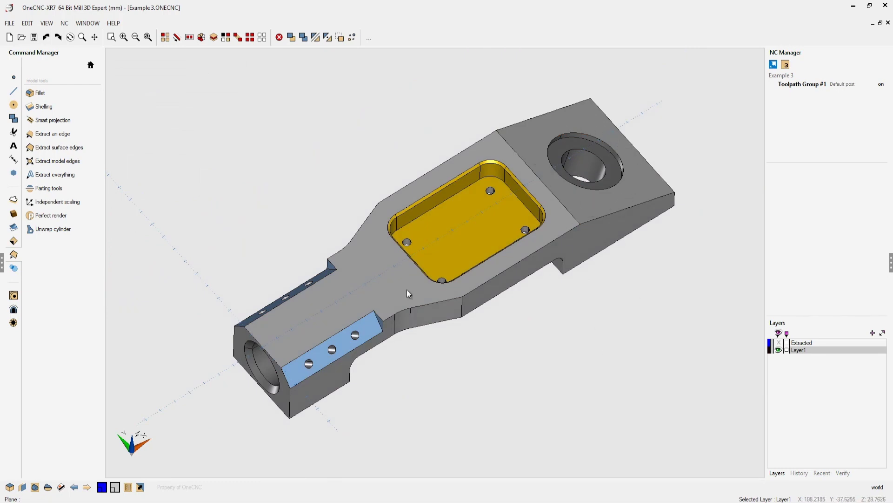
Step: Section along the new plane at depth 0 and add its outline edges as wireframe
left_click(48, 487)
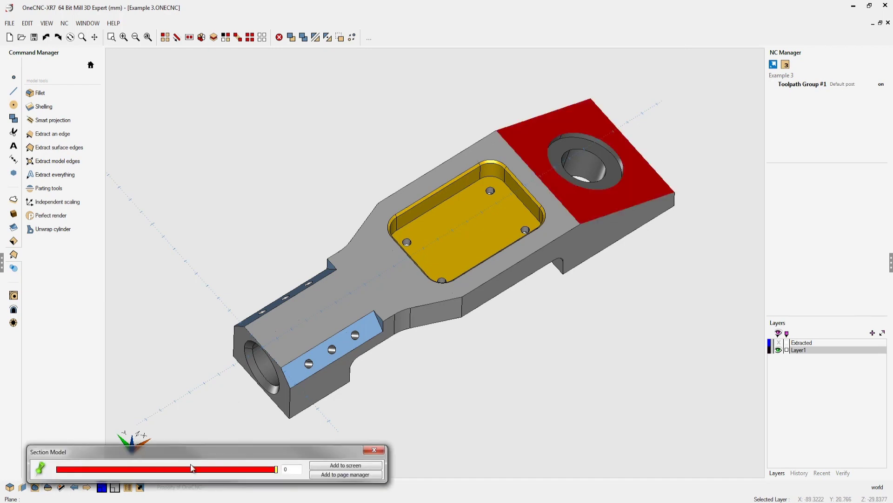
left_click_drag(196, 452, 207, 439)
left_click_drag(281, 90, 276, 60)
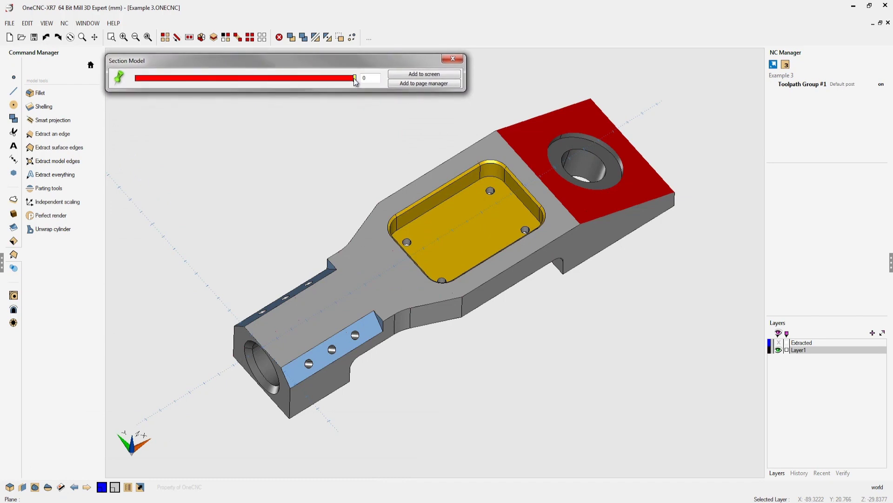
mouse_move(354, 79)
left_mouse_down()
mouse_move(293, 94)
mouse_move(361, 91)
left_mouse_up()
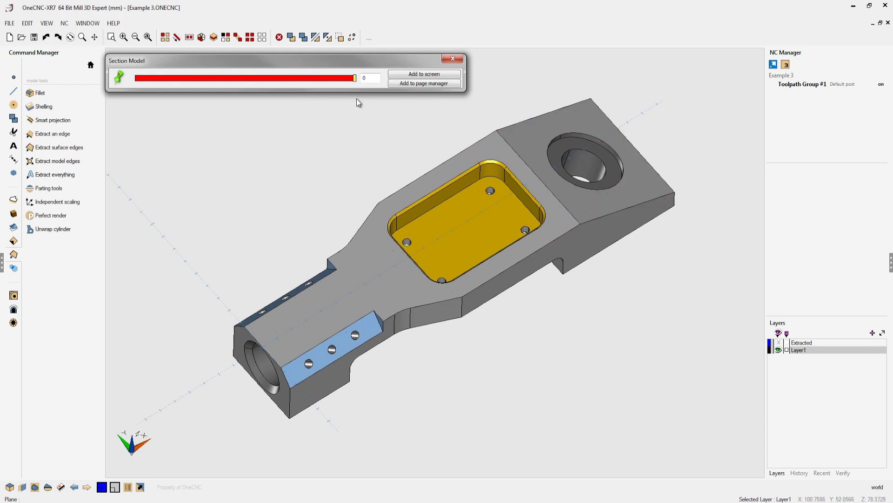
left_click(424, 75)
left_click(453, 59)
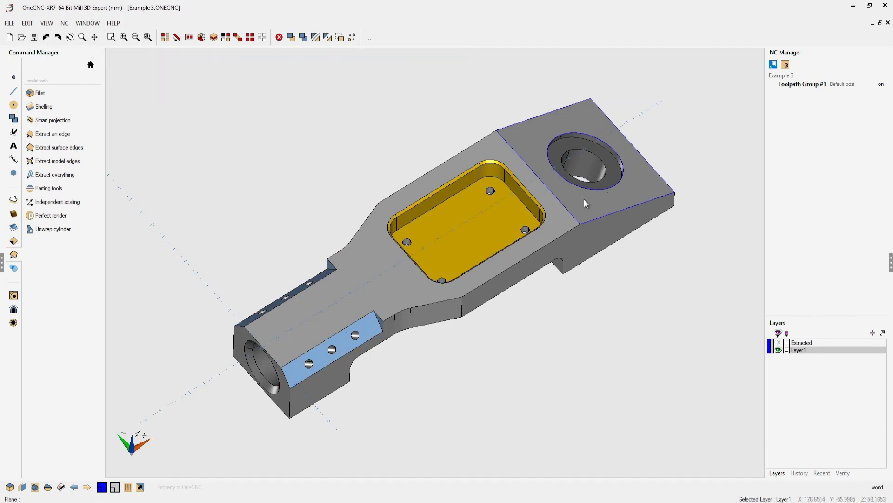
middle_click_drag(392, 304, 429, 276)
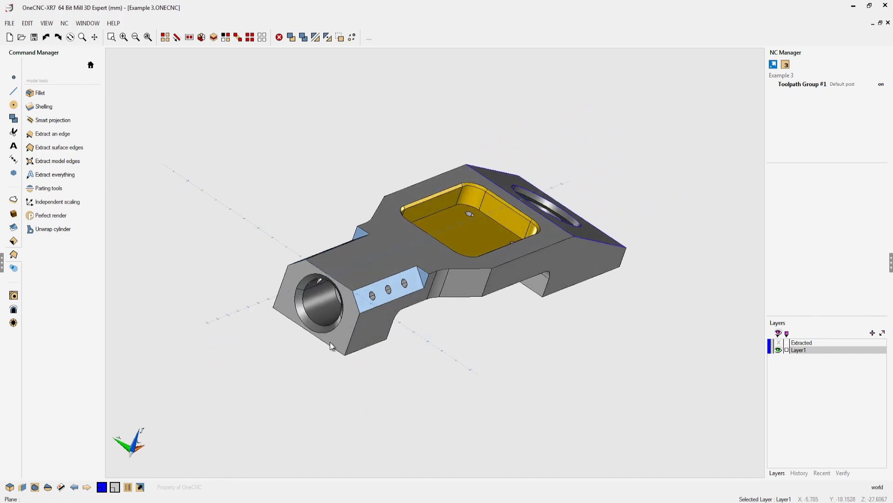
Step: Start creating a construction plane from the surface of the bored end face
left_click(22, 487)
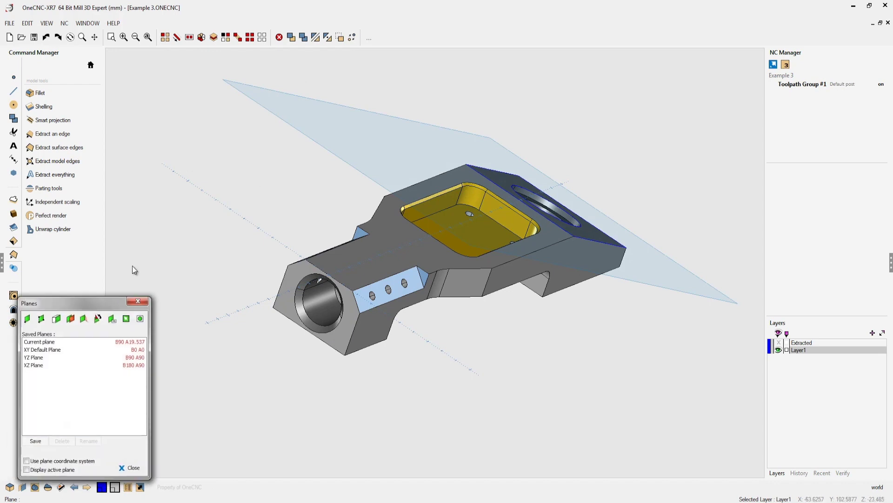
left_click_drag(93, 303, 185, 55)
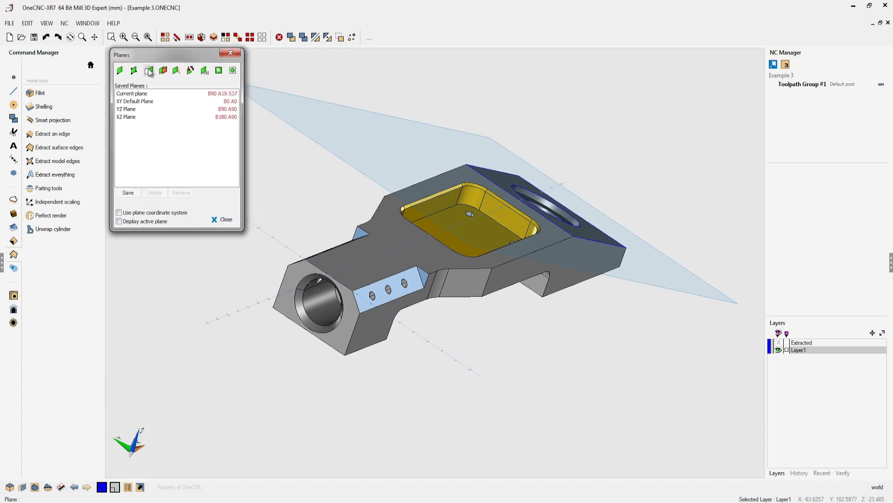
left_click(149, 70)
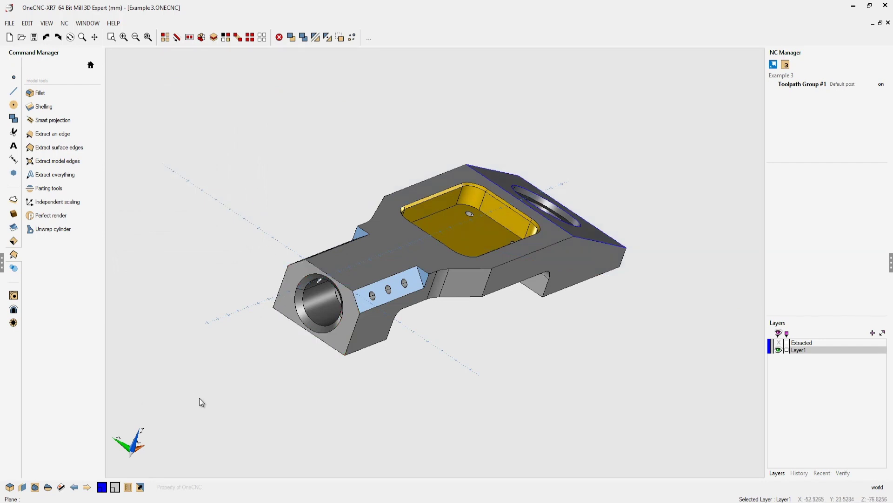
Step: Section the arm along the bored end-face plane, add those edges to the drawing, and orbit to check them
left_click(48, 486)
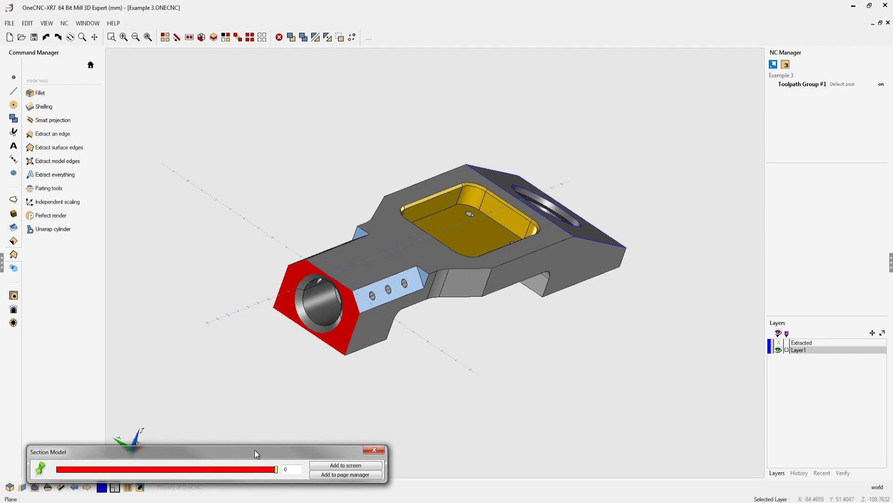
left_click_drag(255, 450, 368, 82)
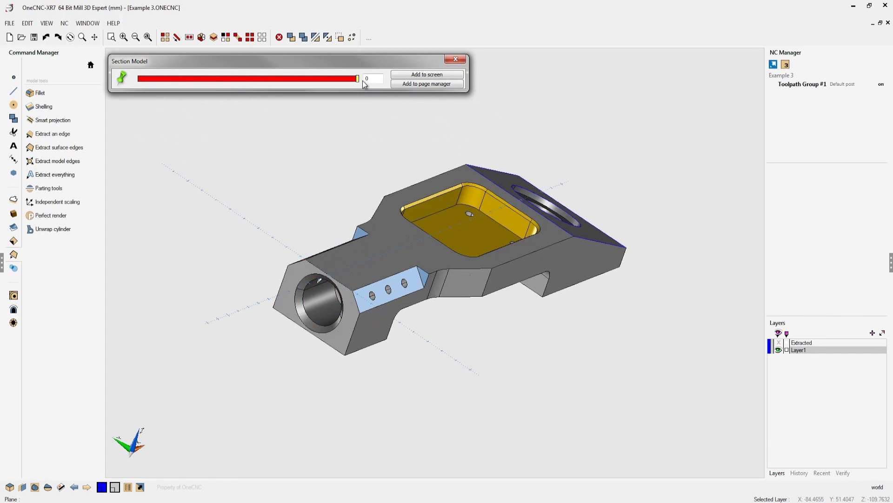
left_click(415, 83)
middle_click_drag(405, 124, 475, 174)
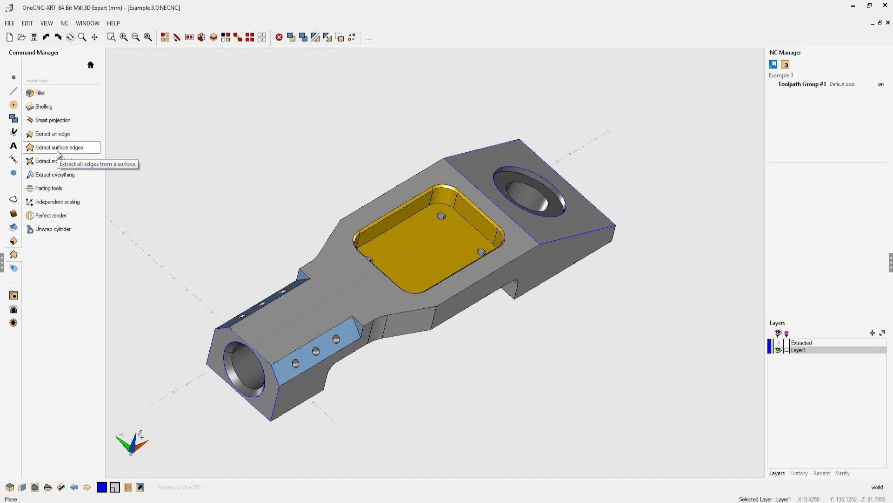
Step: Return the Command Manager to its Home list of command categories
left_click(90, 65)
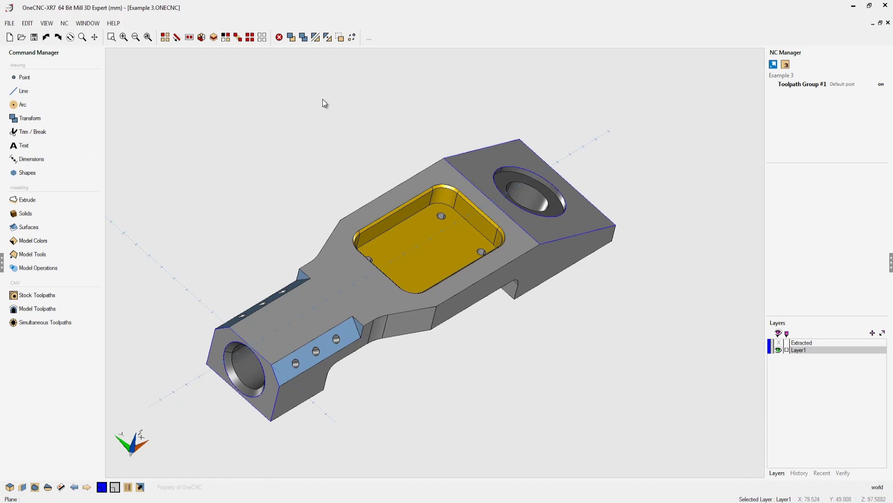